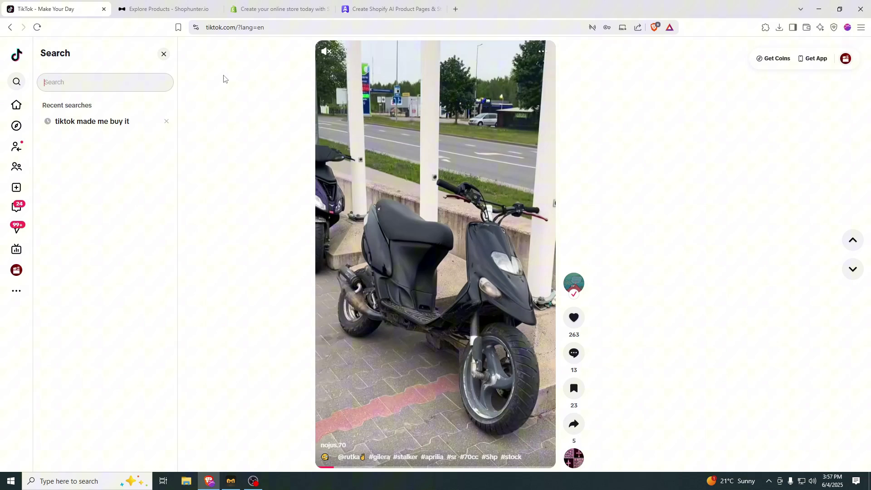
Run the 'tiktok made me buy it' search and scroll down through the video results.
left_click(125, 119)
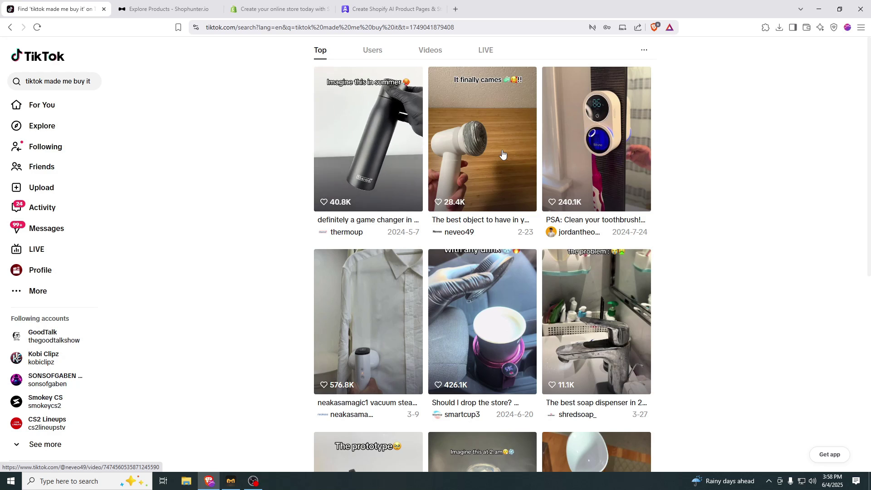
scroll(485, 191, "down", 1)
scroll(253, 216, "down", 6)
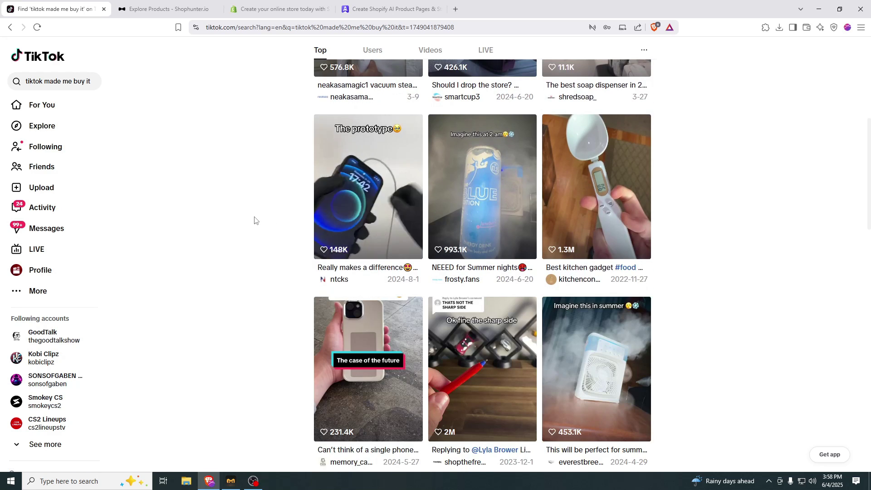
scroll(254, 218, "down", 3)
scroll(254, 217, "down", 1)
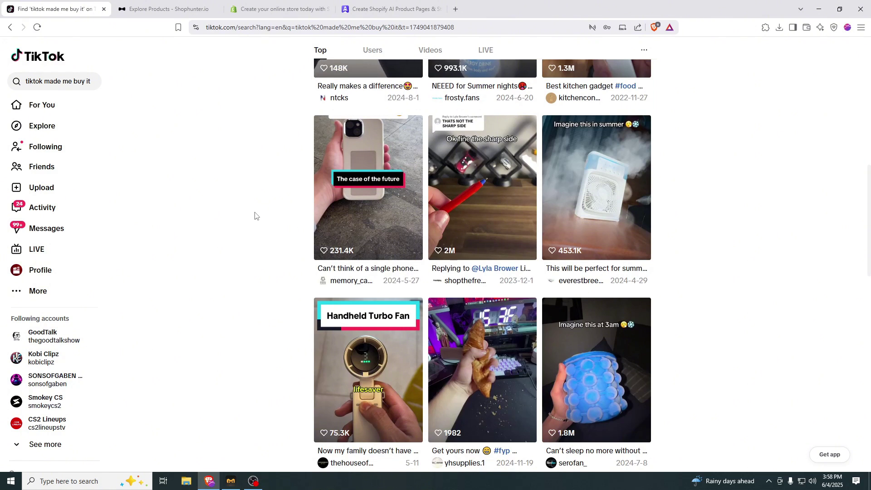
scroll(255, 216, "down", 9)
scroll(256, 218, "down", 4)
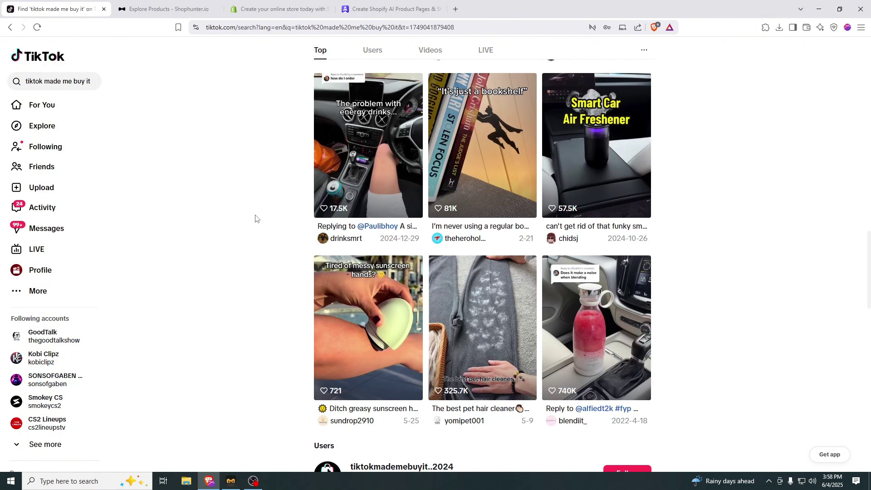
scroll(255, 218, "down", 2)
scroll(256, 218, "down", 6)
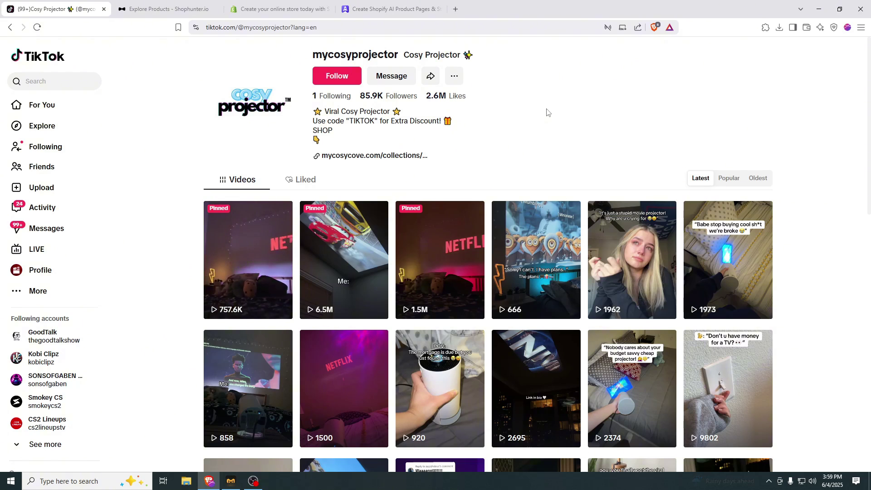
Watch the pinned 6.5M-view projector video, then return to the Cosy Projector profile.
scroll(491, 190, "down", 2)
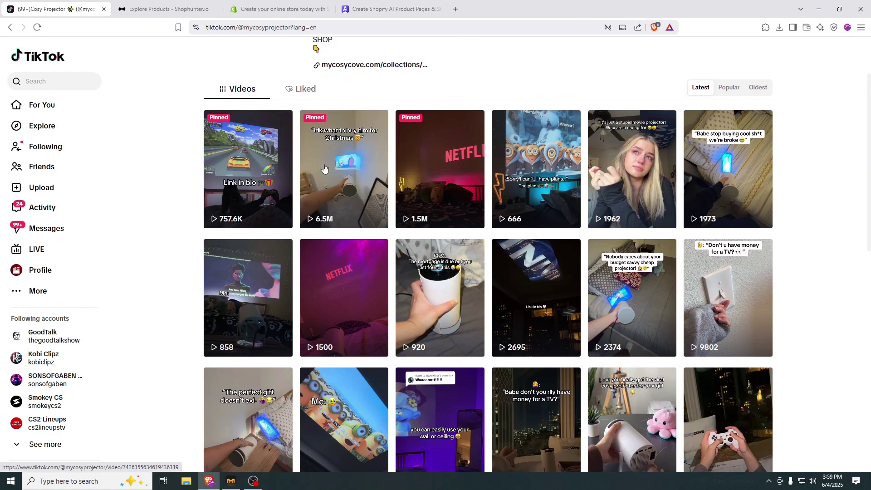
left_click(341, 199)
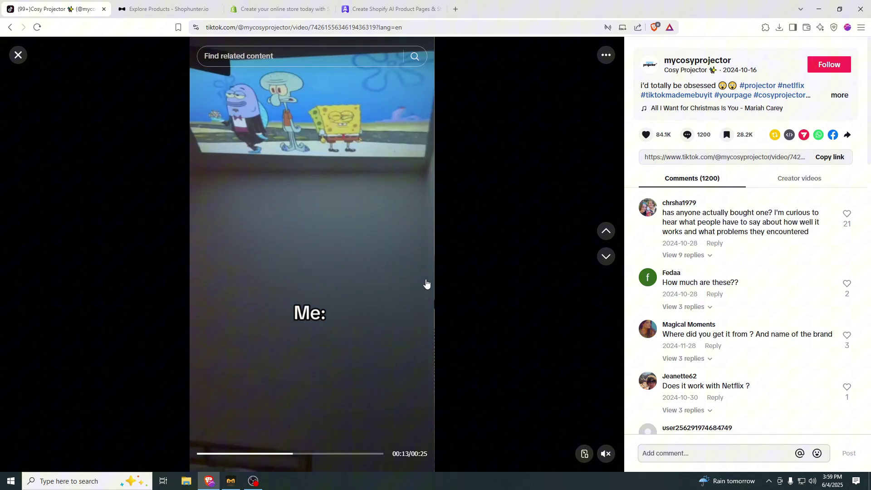
left_click(19, 55)
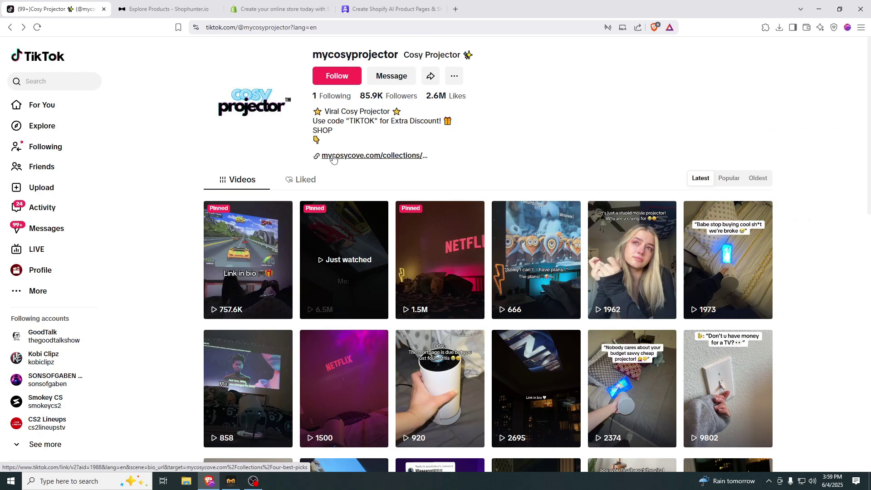
Follow the bio link to the Cosy Spotlight Movie Projector and save its main image.
left_click(334, 159)
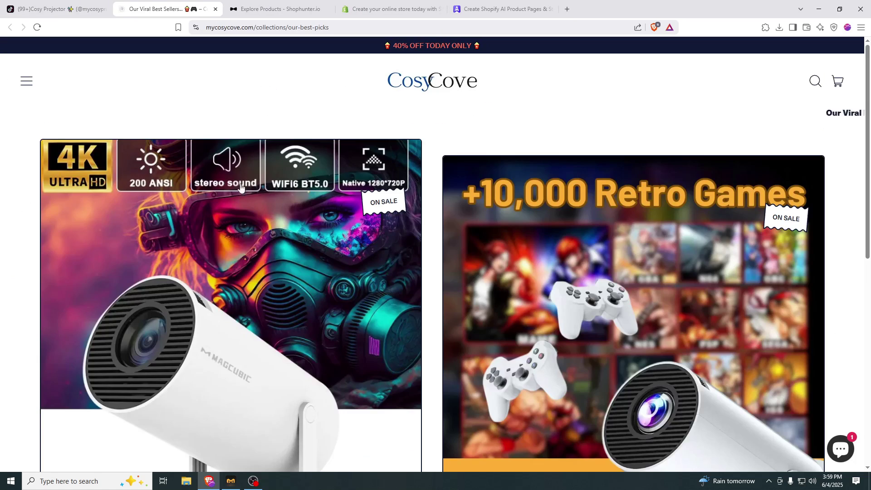
left_click(228, 228)
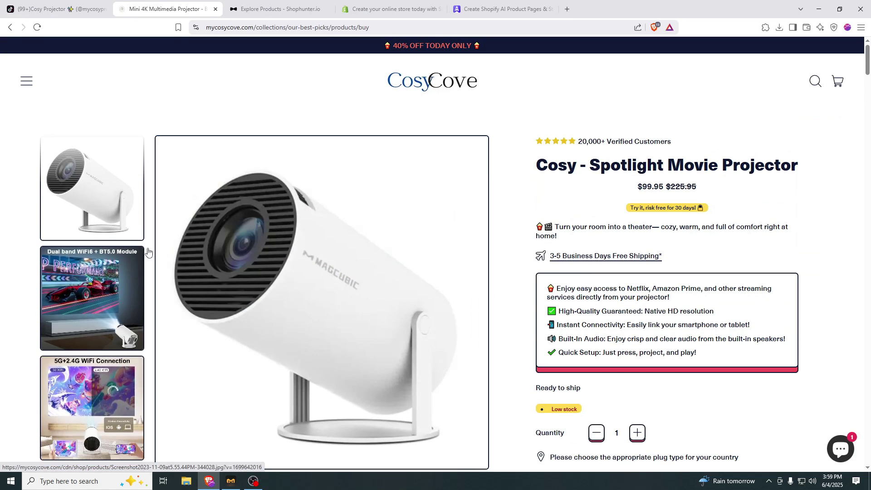
right_click(304, 272)
left_click(345, 289)
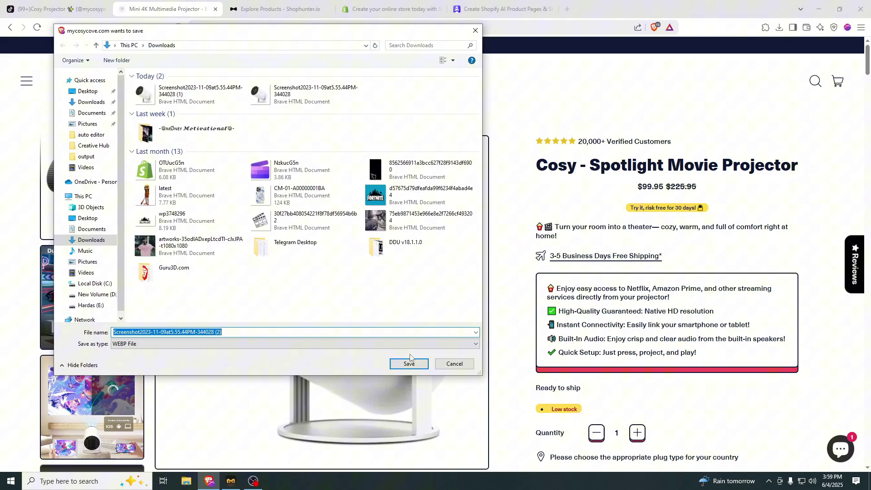
key("Return")
Open AliExpress in a new browser tab.
left_click(568, 9)
type("aliexpress.com")
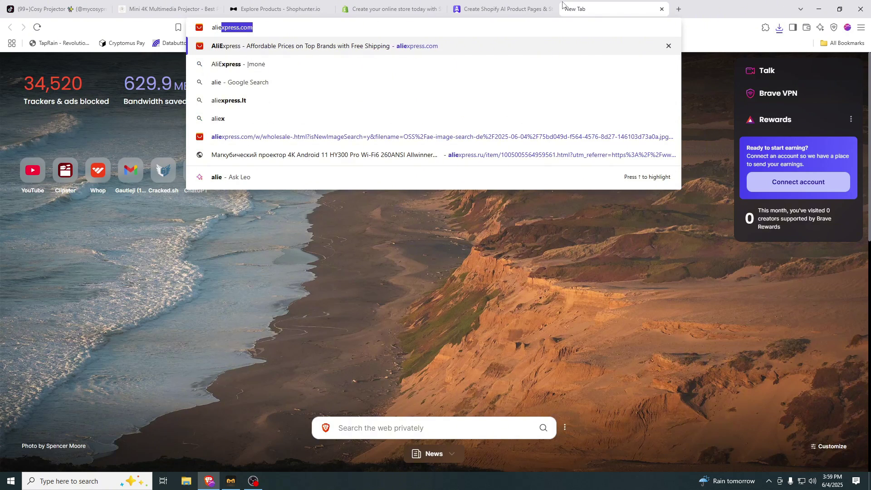
key("Return")
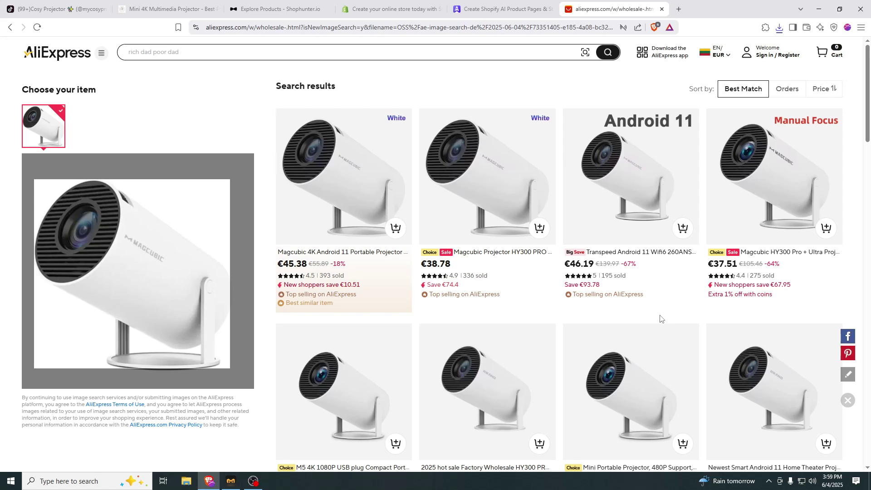
Submit the CosyCove store address in PagePilot's Create Product Page form.
left_click(168, 9)
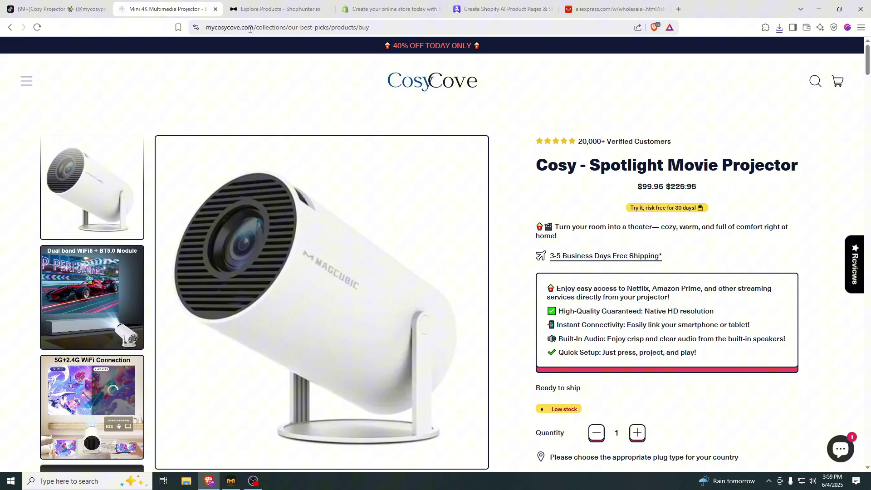
left_click_drag(254, 27, 206, 27)
key("ctrl+c")
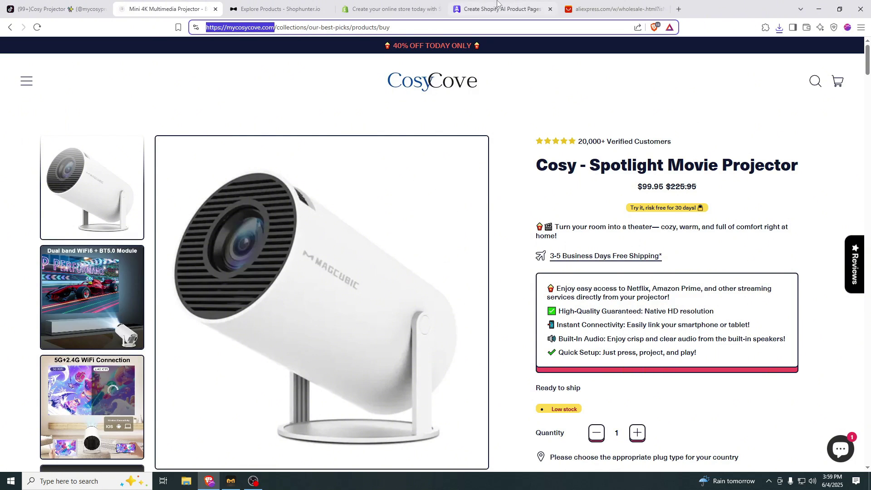
left_click(499, 3)
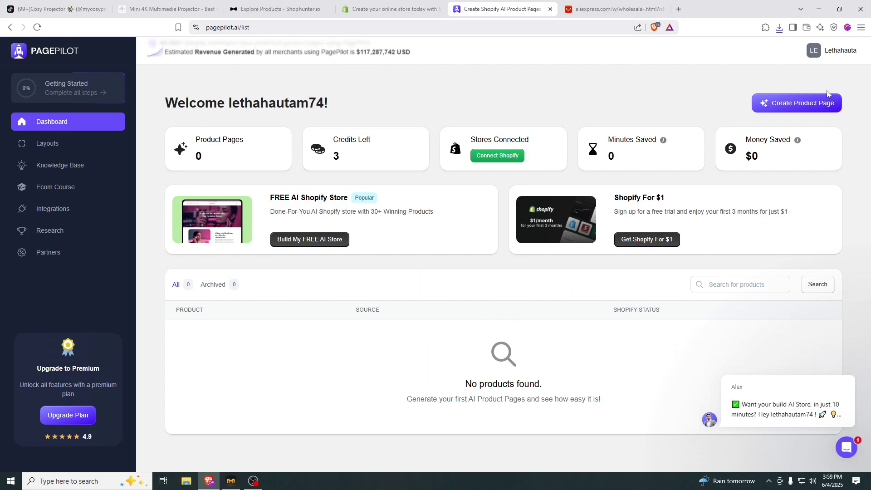
left_click(800, 100)
left_click(183, 191)
key("ctrl+v")
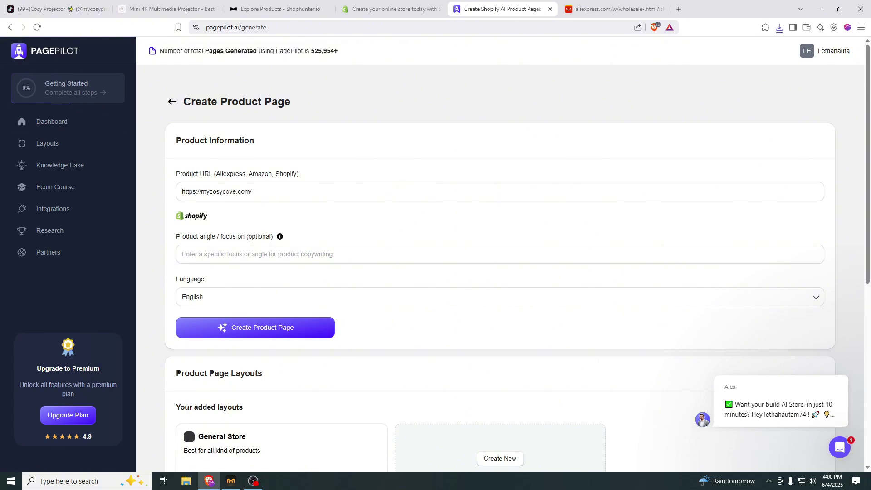
left_click(229, 263)
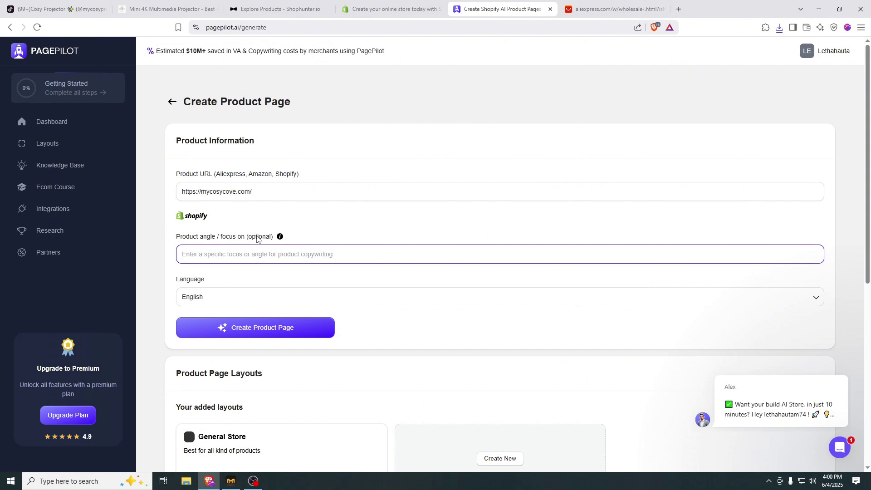
scroll(257, 239, "down", 2)
left_click(282, 239)
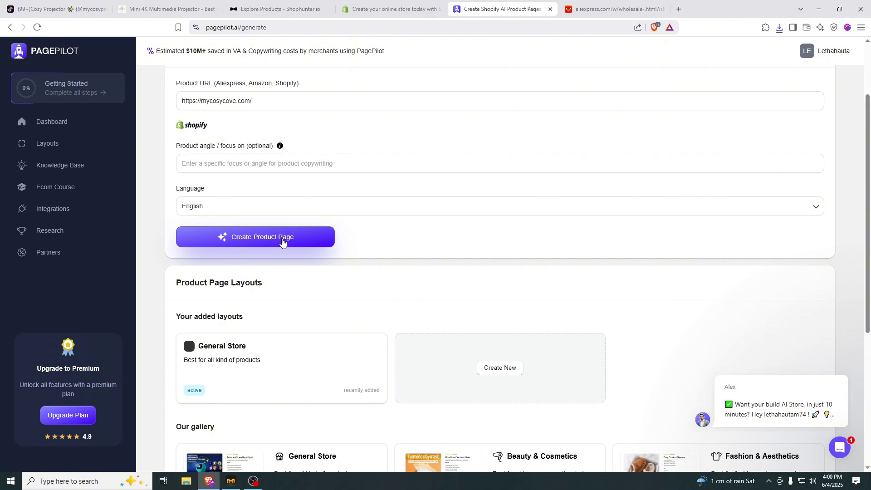
Replace the rejected link with the full CosyCove product URL and generate the page.
key("ctrl+2")
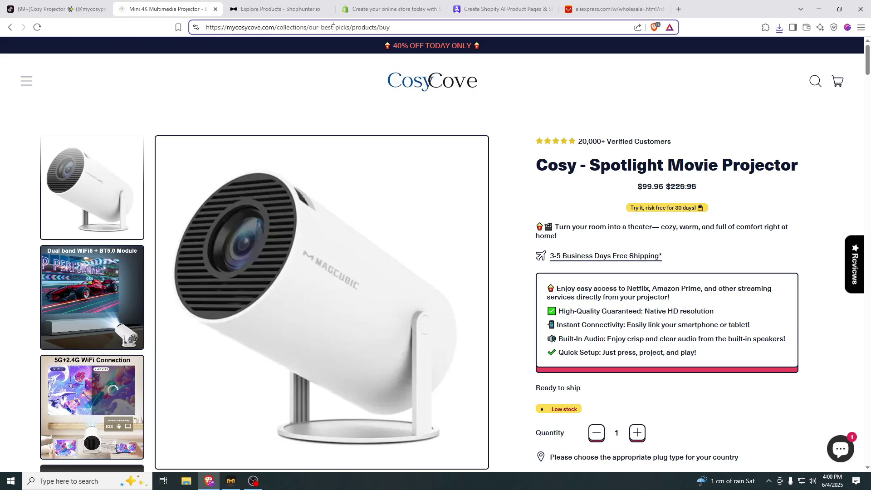
left_click(346, 27)
key("ctrl+c")
key("ctrl+5")
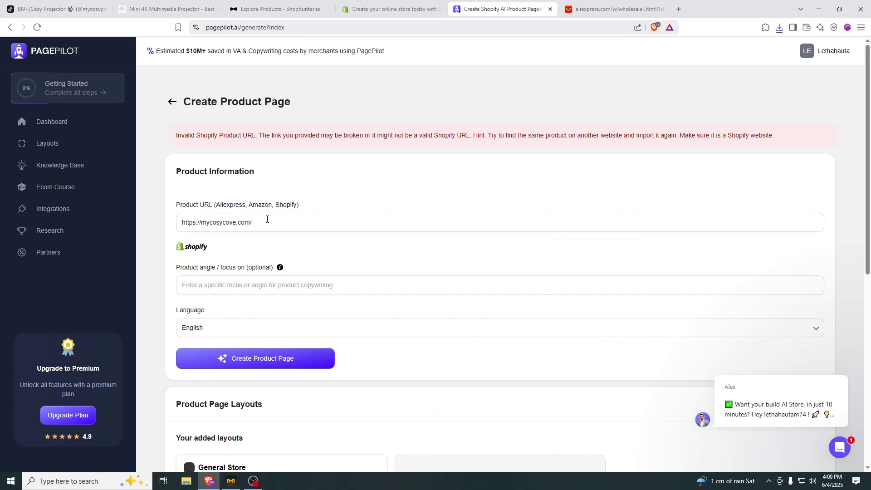
left_click(283, 214)
key("ctrl+a")
key("ctrl+v")
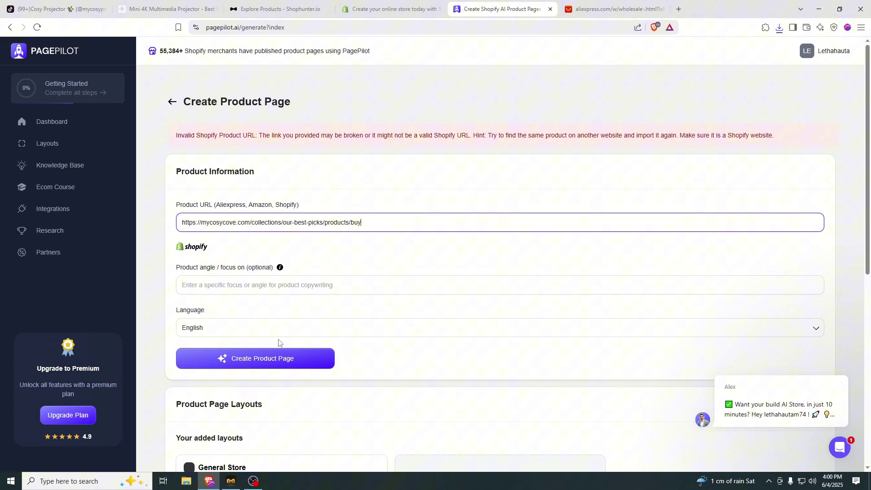
left_click(280, 356)
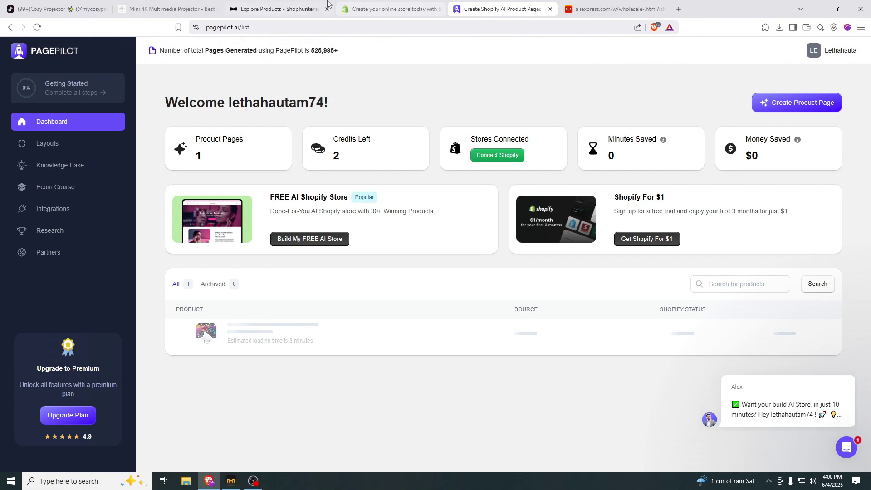
Check the generation progress, then select the CosyCove store domain in the address bar.
key("ctrl+2")
left_click(488, 9)
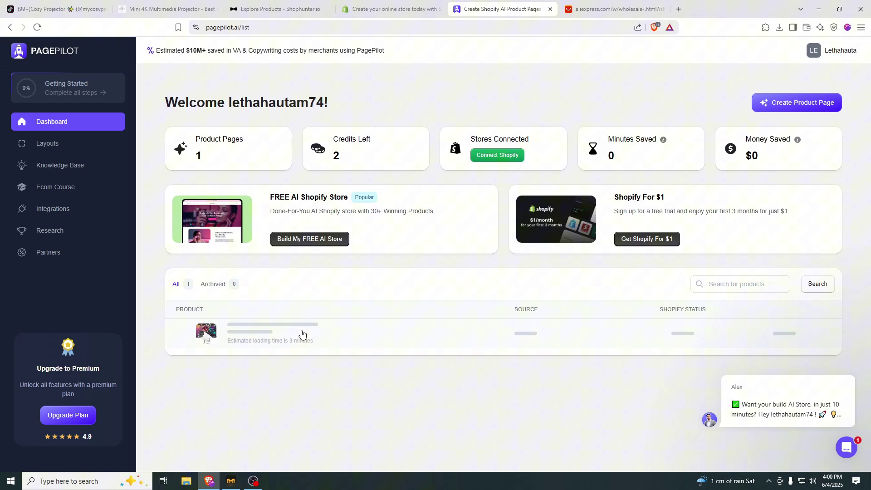
left_click(176, 3)
left_click(260, 28)
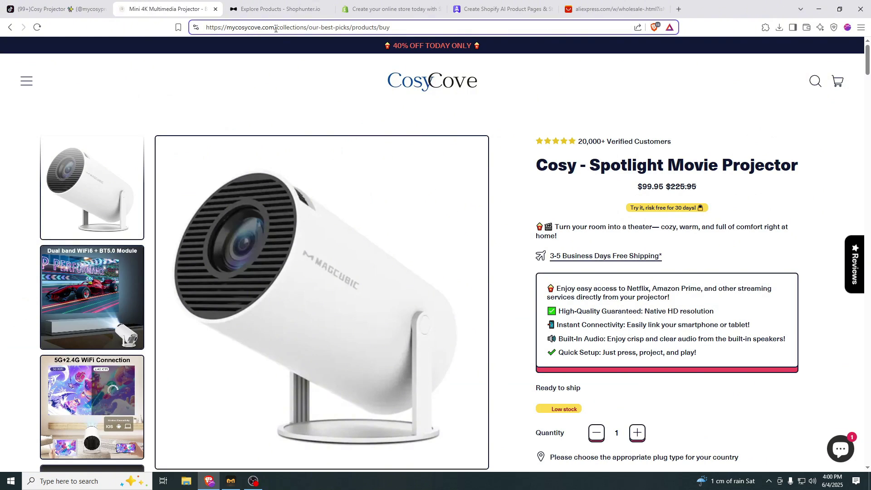
left_click_drag(276, 29, 206, 28)
Check the Shophunter, PagePilot and Shopify trial tabs, then show Shophunter's shop-tracking options.
left_click(272, 9)
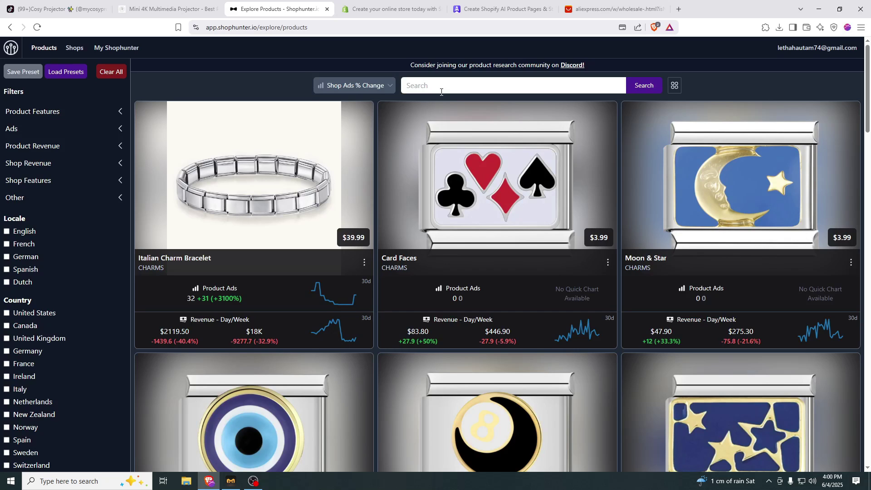
left_click(496, 4)
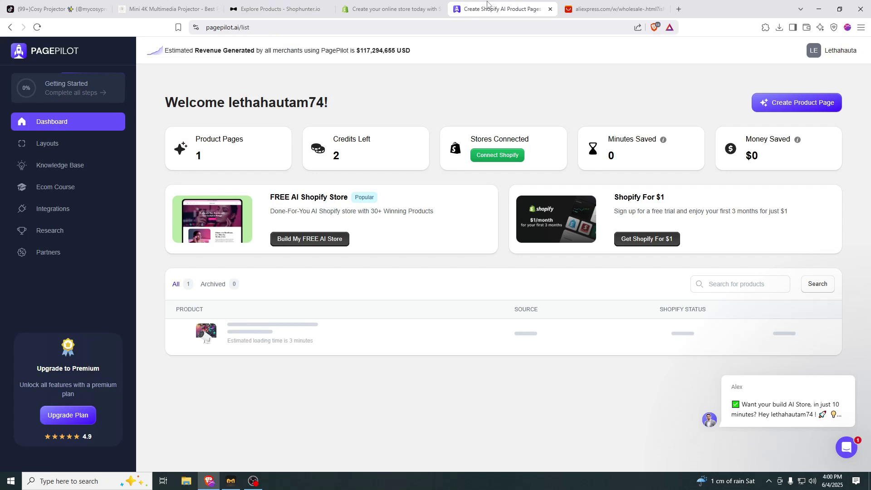
left_click(288, 10)
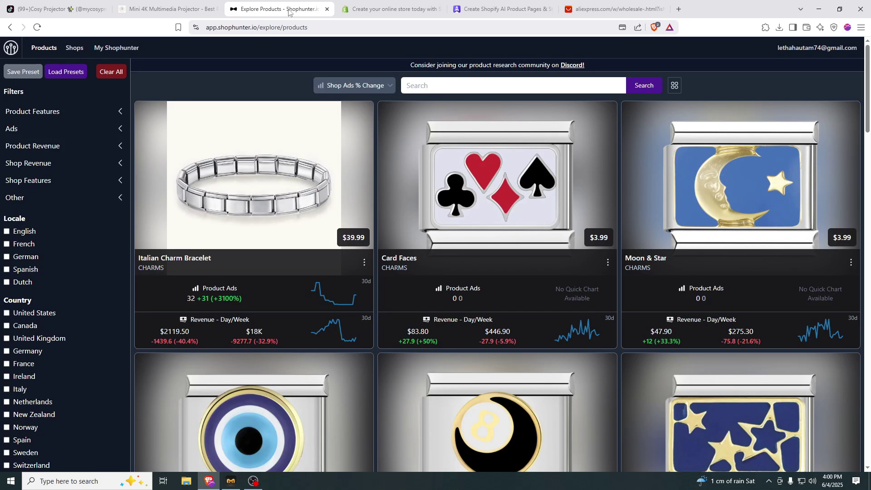
left_click(399, 3)
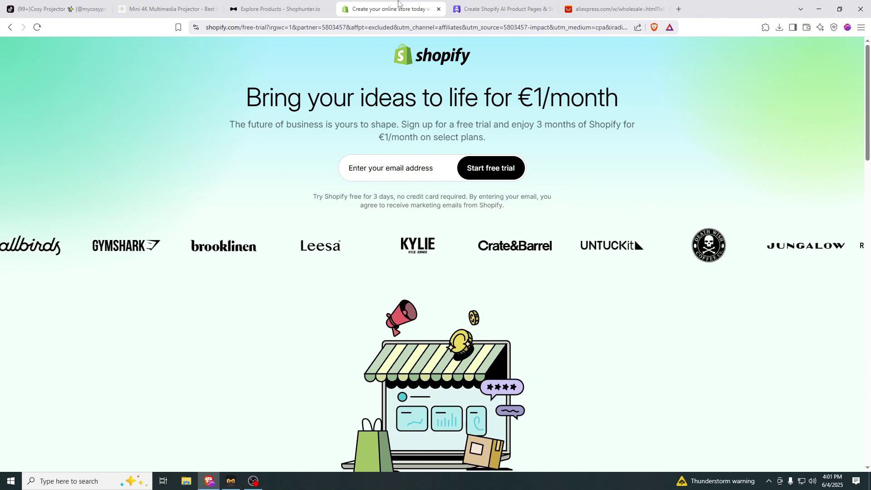
left_click(279, 9)
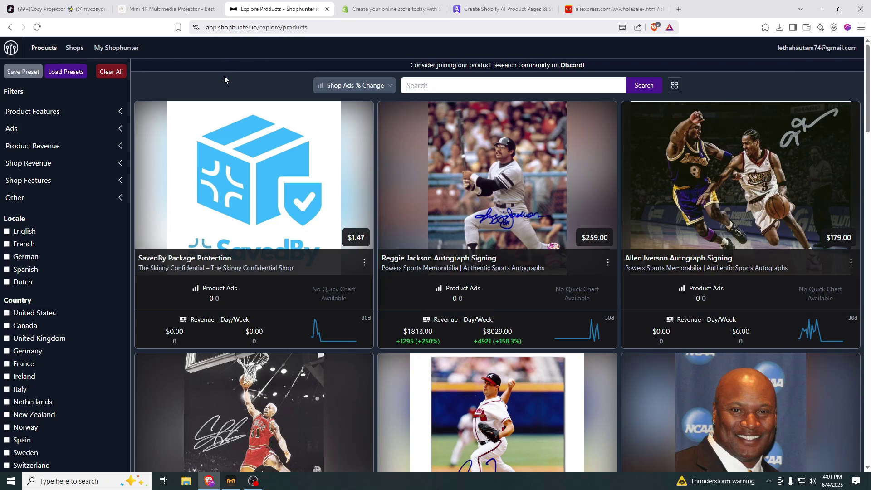
left_click(136, 49)
Track the CosyCove store in Shophunter and inspect its daily revenue figures.
left_click(142, 133)
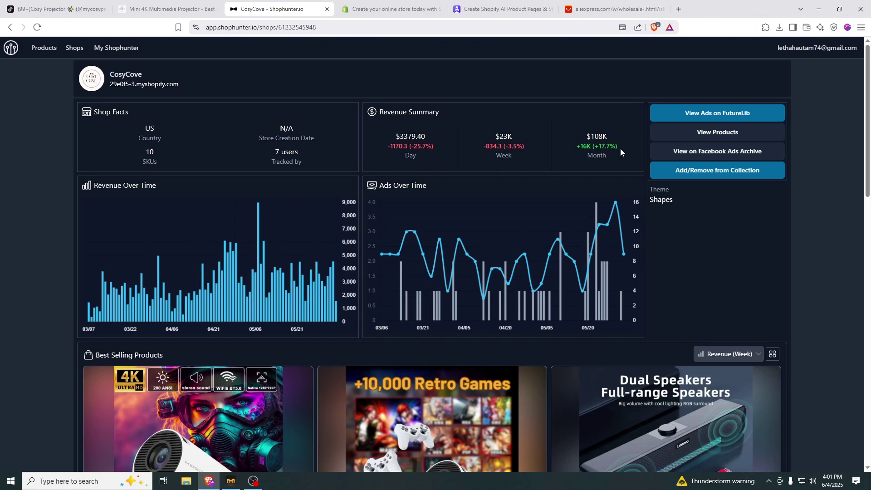
left_click_drag(426, 143, 391, 138)
left_click(576, 136)
Scroll CosyCove's best sellers, led by the $99.95 projector at $16K weekly revenue.
scroll(160, 339, "down", 4)
scroll(265, 324, "down", 6)
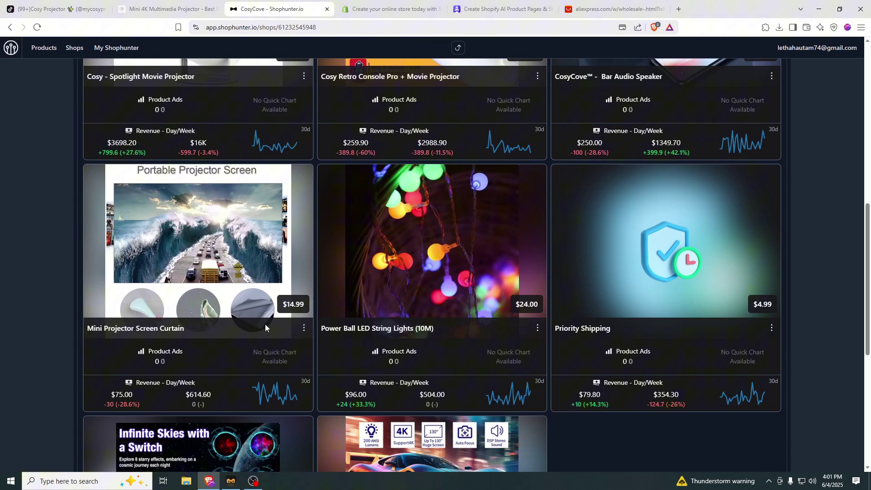
scroll(243, 244, "up", 7)
scroll(240, 250, "down", 1)
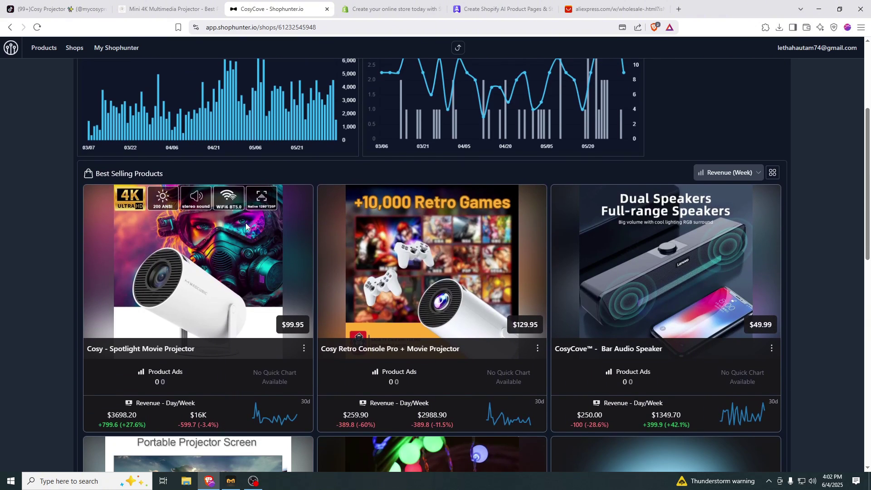
Scroll the Cosy Projector TikTok video grid, checking view counts around 3K–19K.
left_click(68, 8)
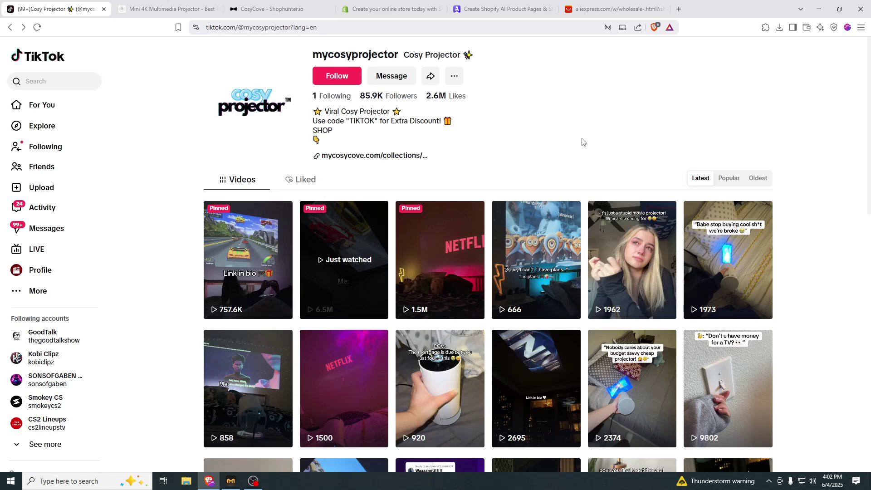
scroll(583, 138, "down", 2)
mouse_move(728, 214)
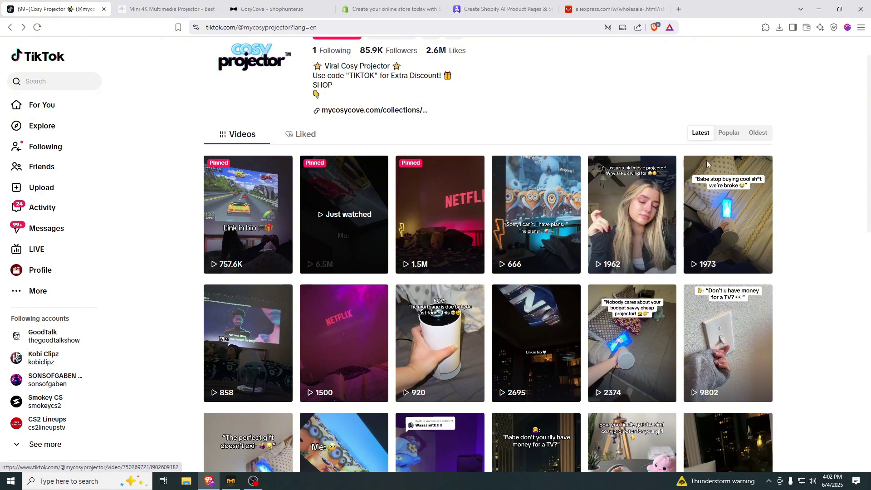
scroll(848, 229, "down", 1)
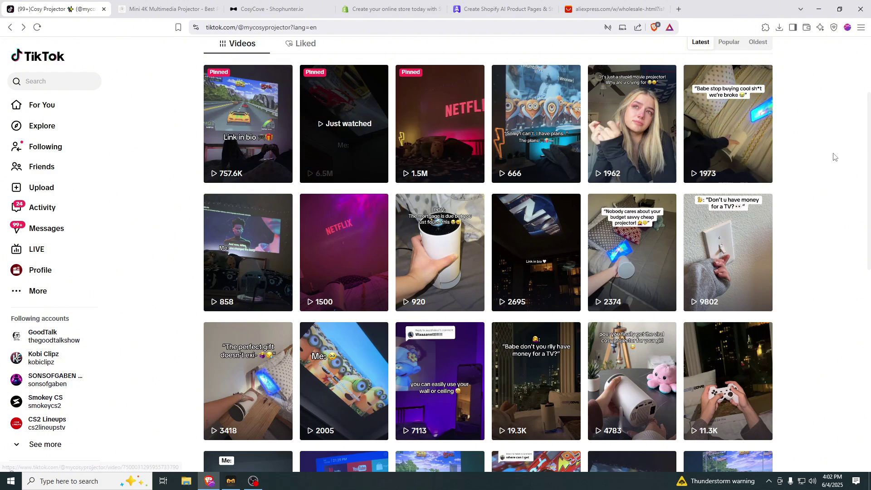
scroll(828, 168, "down", 3)
scroll(828, 169, "down", 1)
scroll(821, 177, "down", 2)
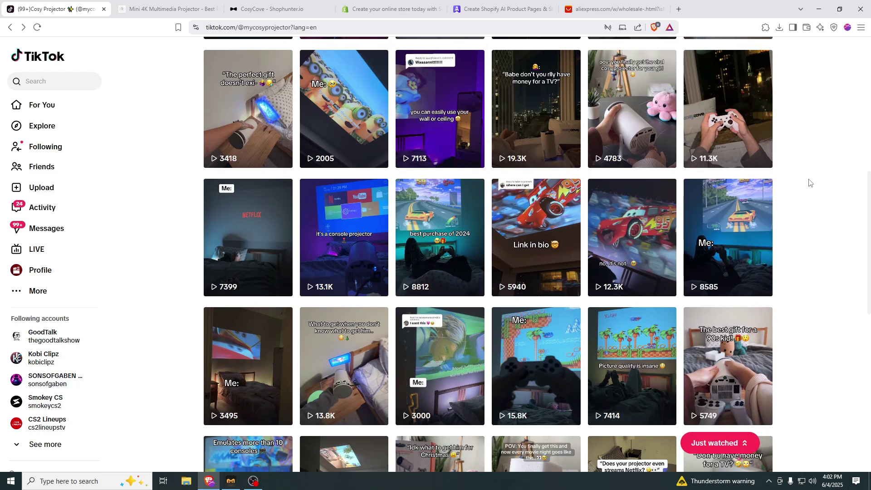
Open the CozyCove Movie Projector product in PagePilot's Edit & Import editor.
key("ctrl+3")
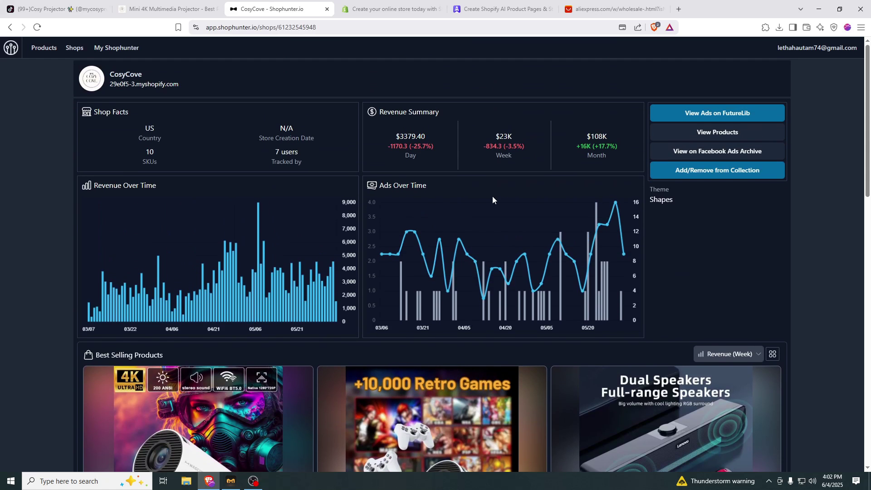
key("ctrl+2")
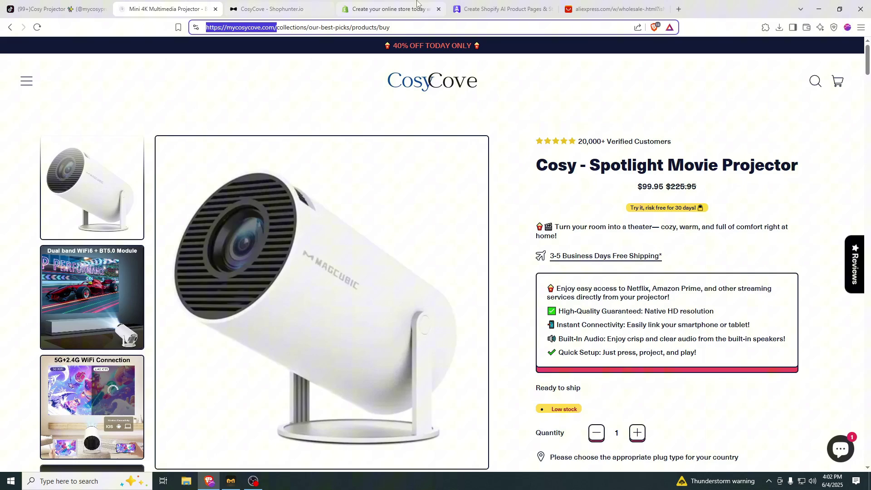
left_click(499, 4)
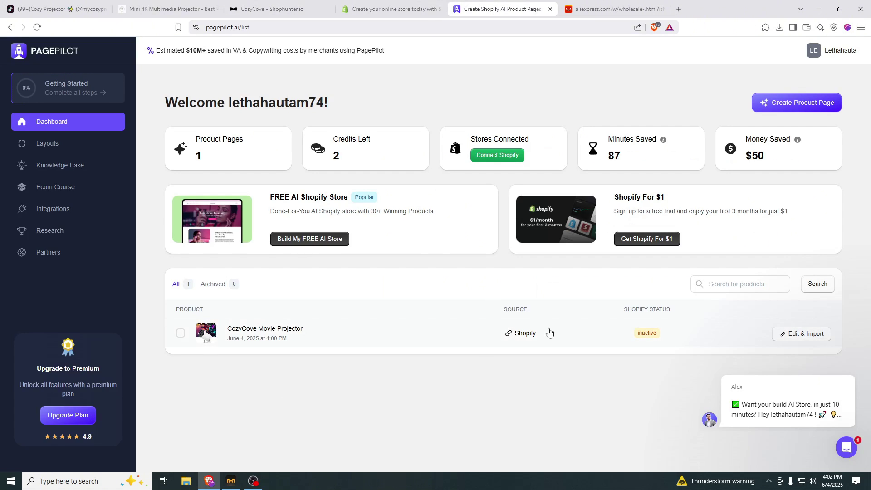
left_click(180, 332)
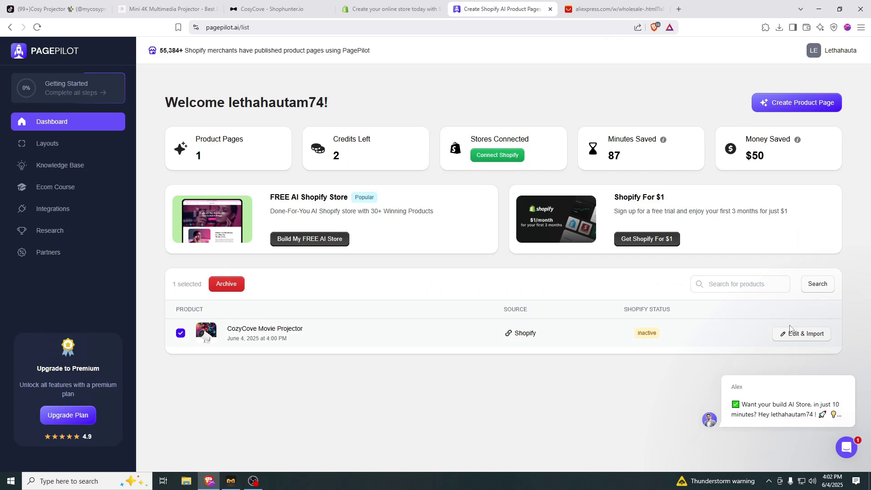
left_click(790, 333)
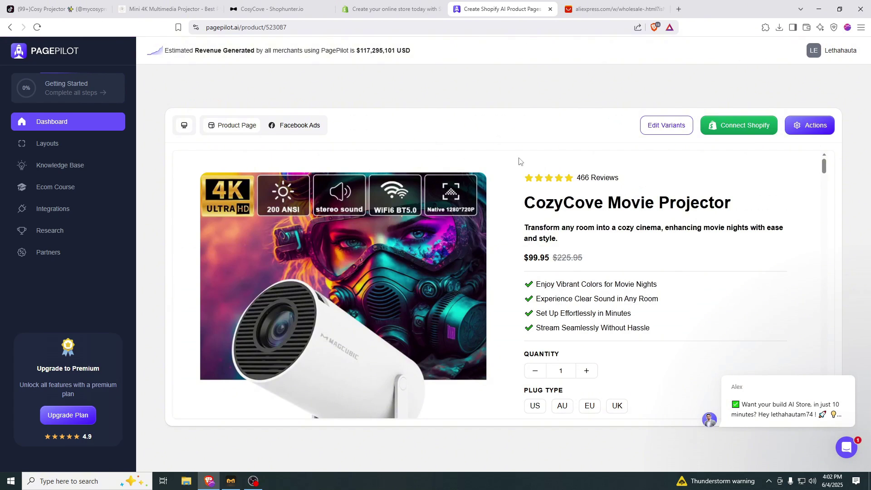
Scroll through the generated product page's sections.
scroll(593, 226, "down", 8)
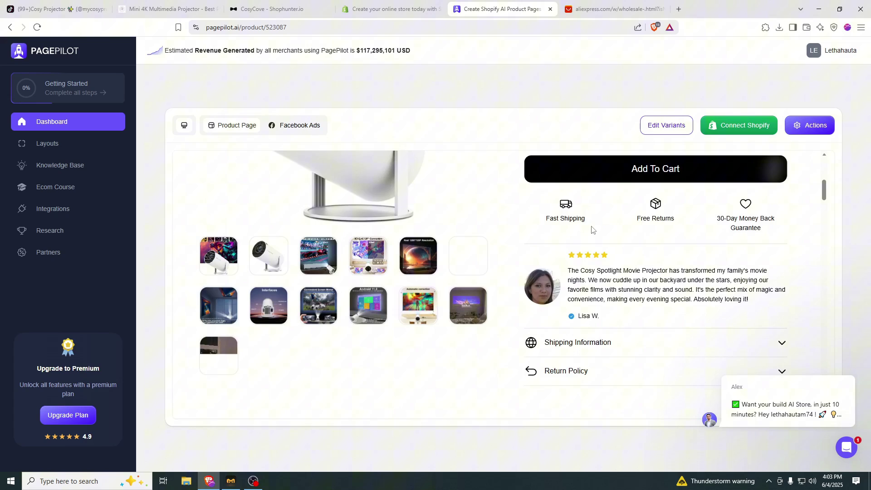
scroll(599, 245, "down", 2)
scroll(601, 252, "down", 5)
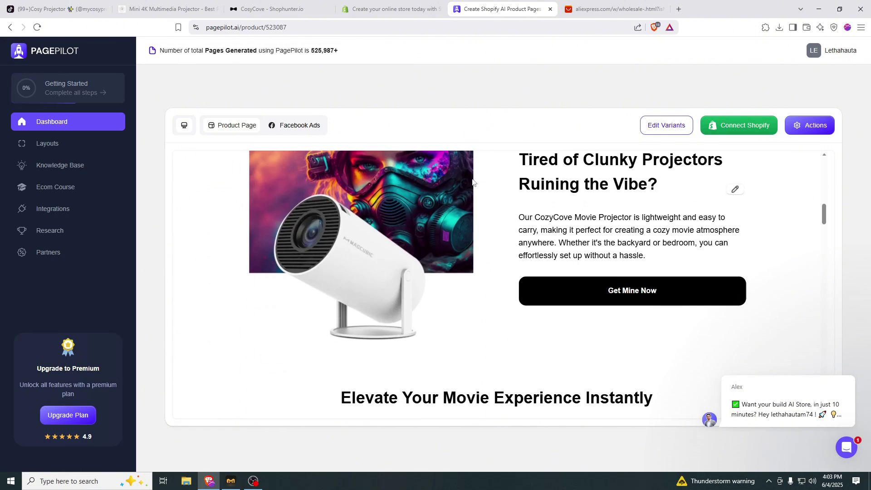
scroll(585, 218, "down", 2)
scroll(564, 175, "down", 5)
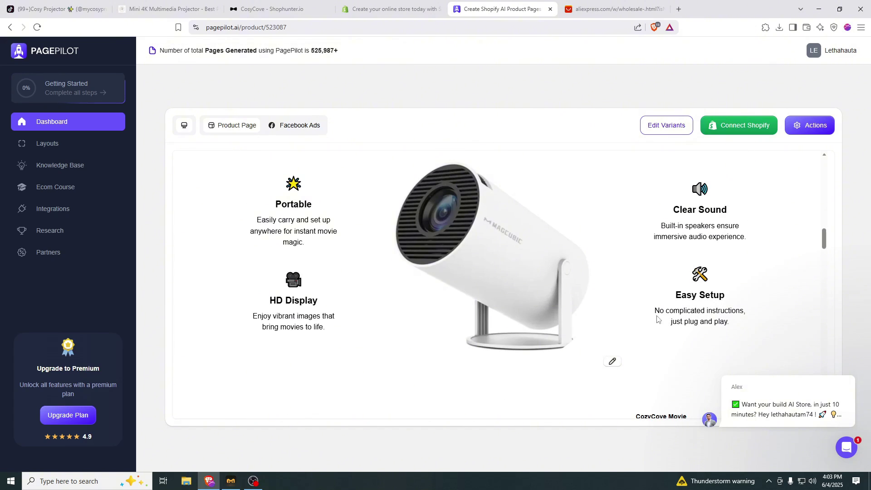
scroll(626, 245, "down", 5)
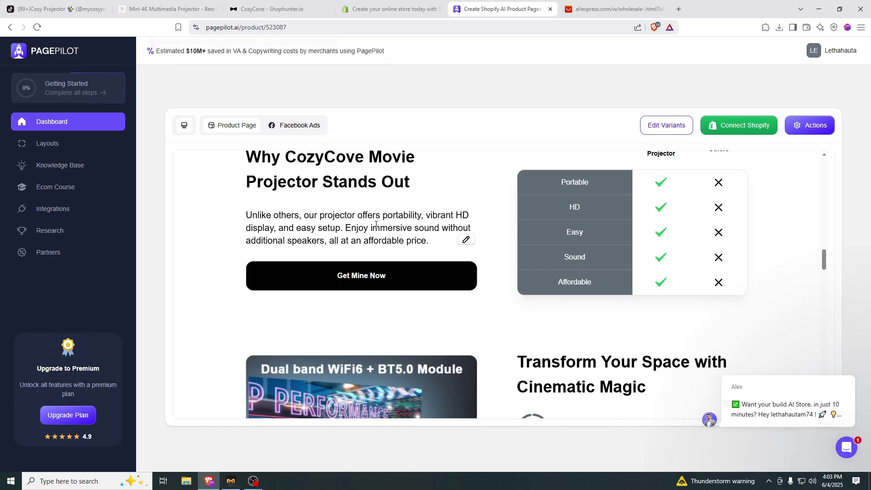
scroll(378, 228, "down", 1)
scroll(378, 228, "up", 2)
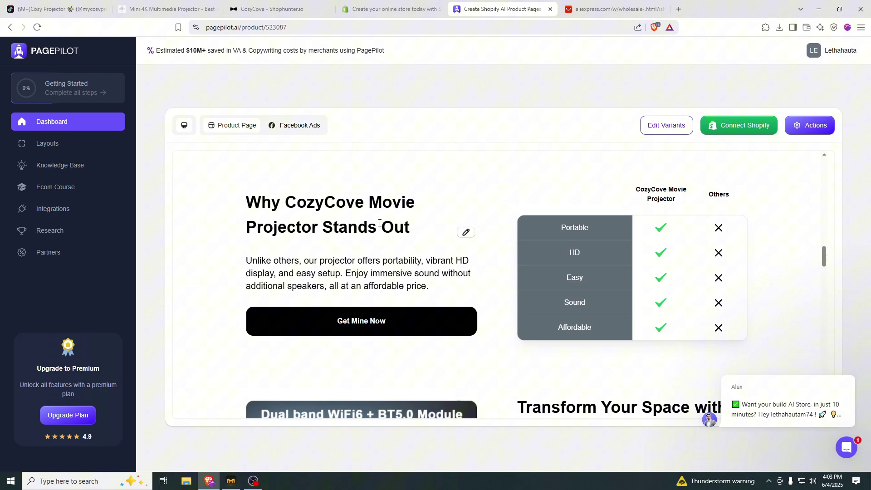
scroll(379, 224, "down", 1)
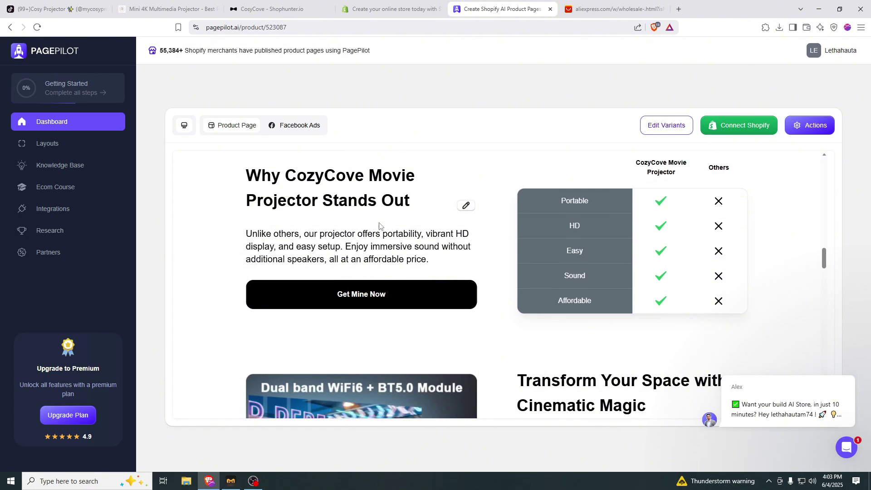
scroll(380, 228, "down", 2)
scroll(499, 254, "down", 1)
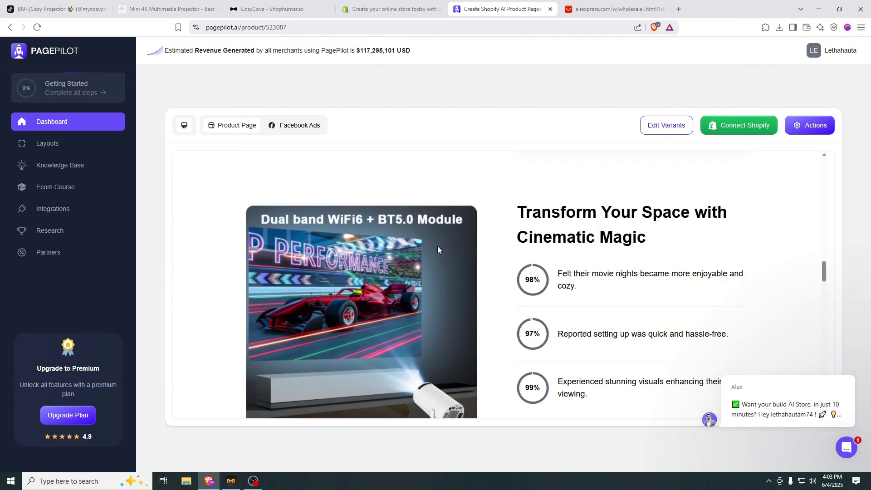
scroll(438, 246, "down", 5)
scroll(428, 234, "up", 4)
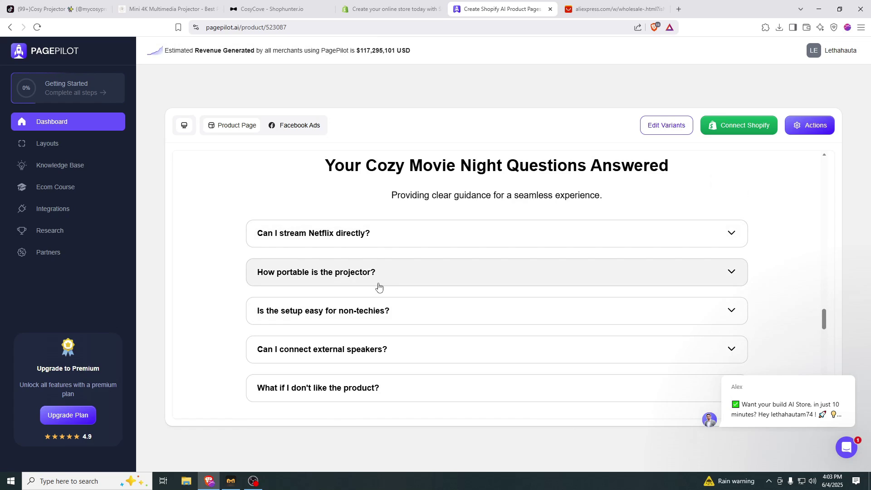
scroll(377, 286, "down", 4)
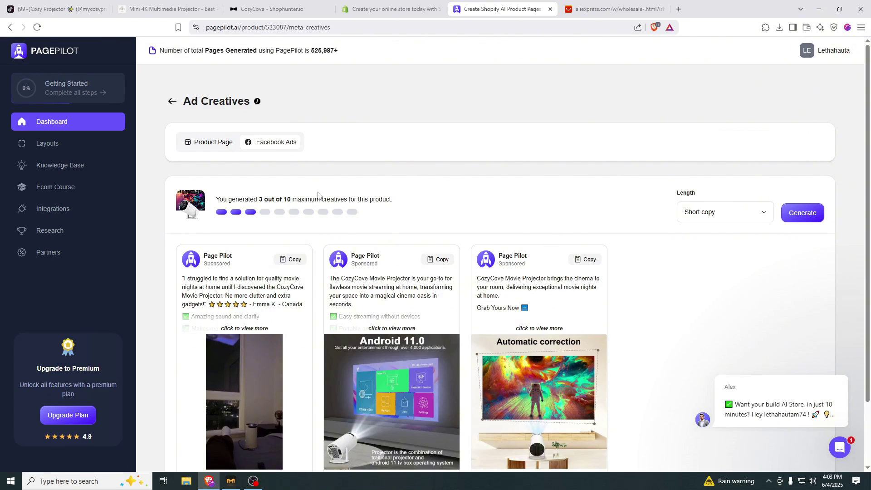
Look over the three Facebook ad creatives and headlines, then go back to Product Page.
scroll(381, 241, "down", 2)
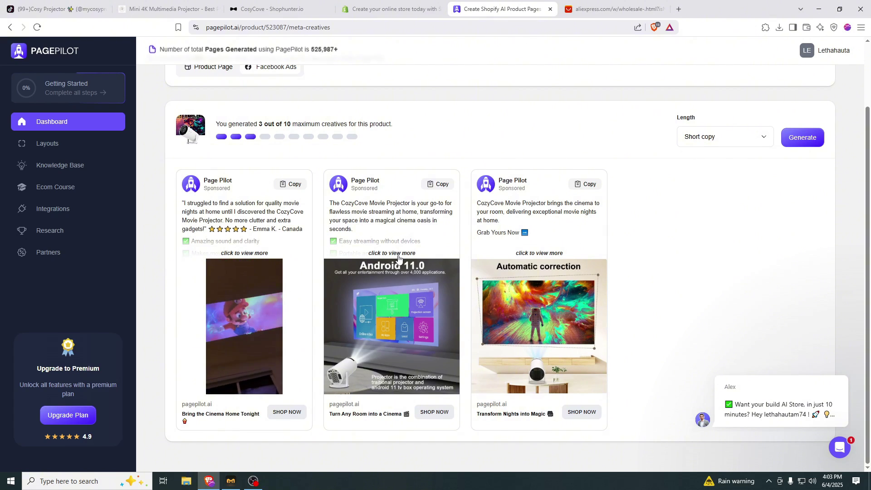
scroll(372, 254, "up", 2)
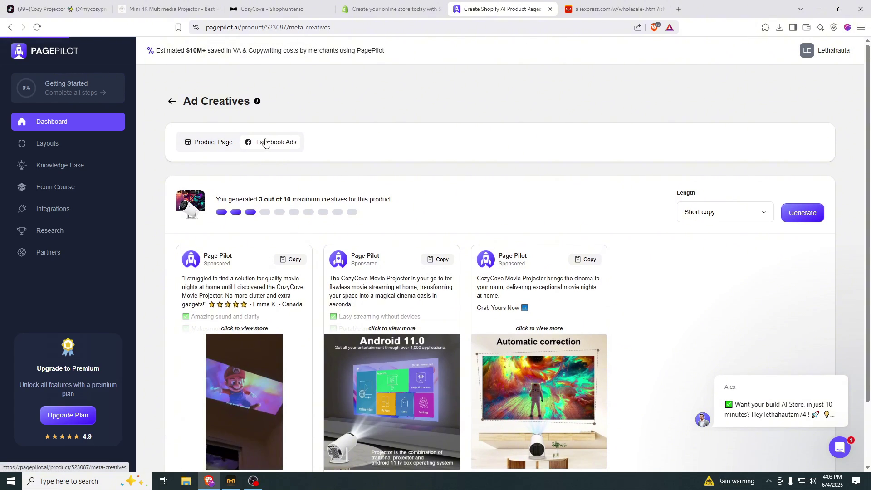
left_click(232, 142)
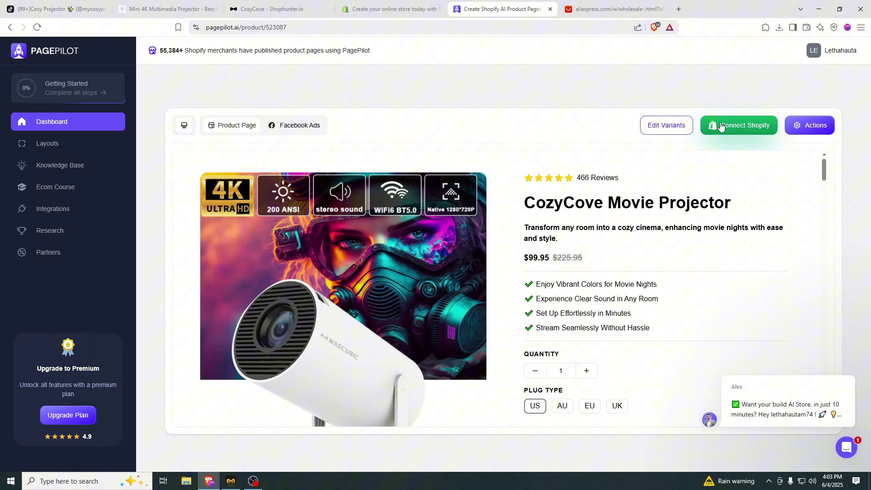
Cycle through the Shophunter stats, CosyCove store and TikTok tabs to PagePilot.
left_click(271, 9)
left_click(175, 5)
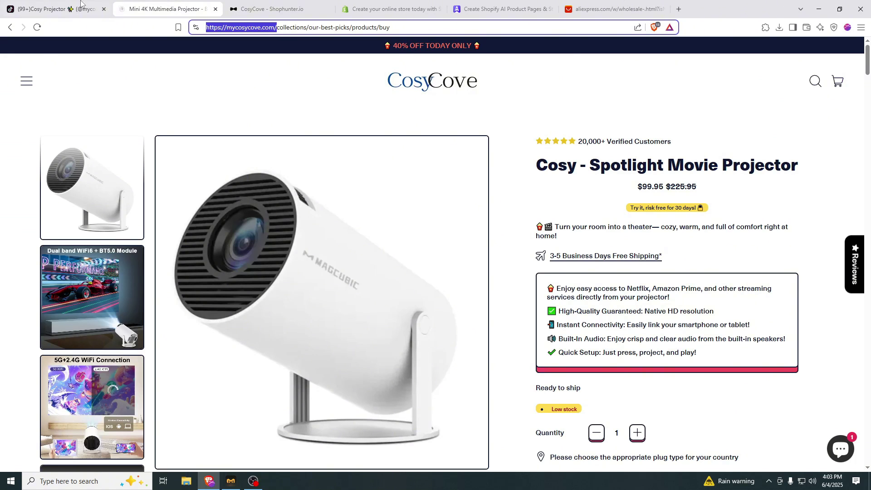
key("ctrl+shift+Tab")
left_click(194, 2)
key("ctrl+Tab")
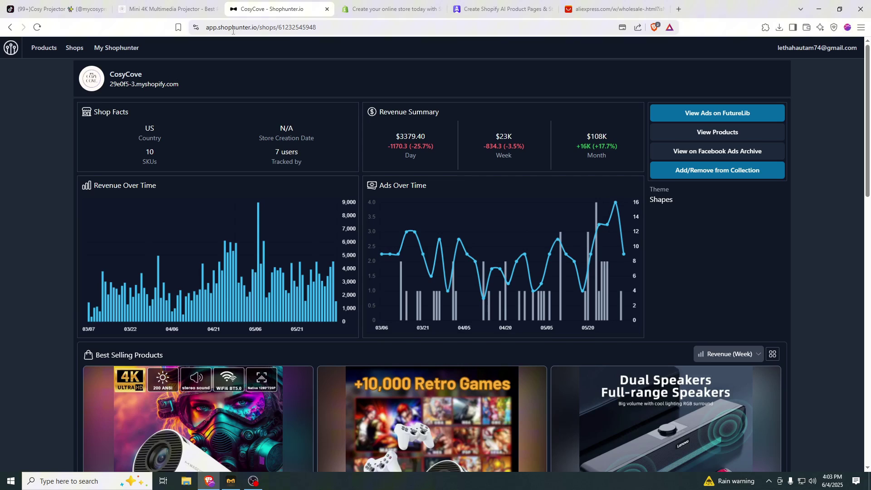
left_click(552, 2)
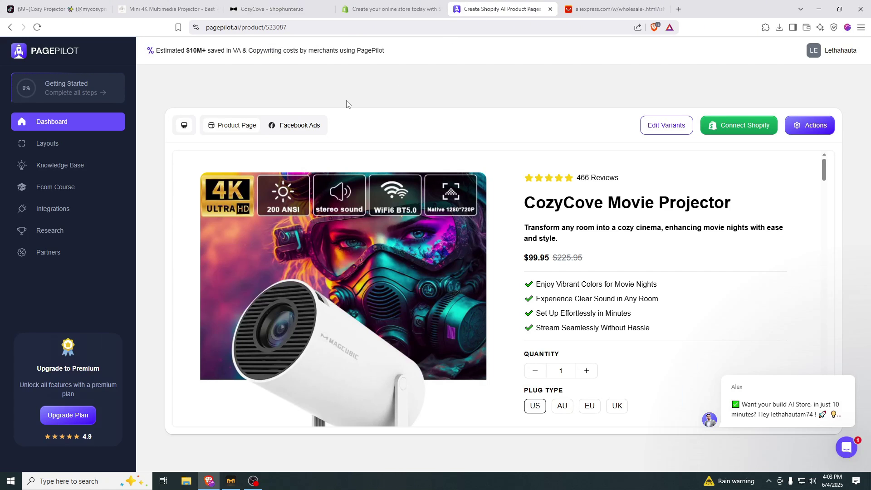
Scroll the PagePilot page, revisit the tabs, and end on Shopify's €1/month trial sign-up.
scroll(501, 226, "down", 5)
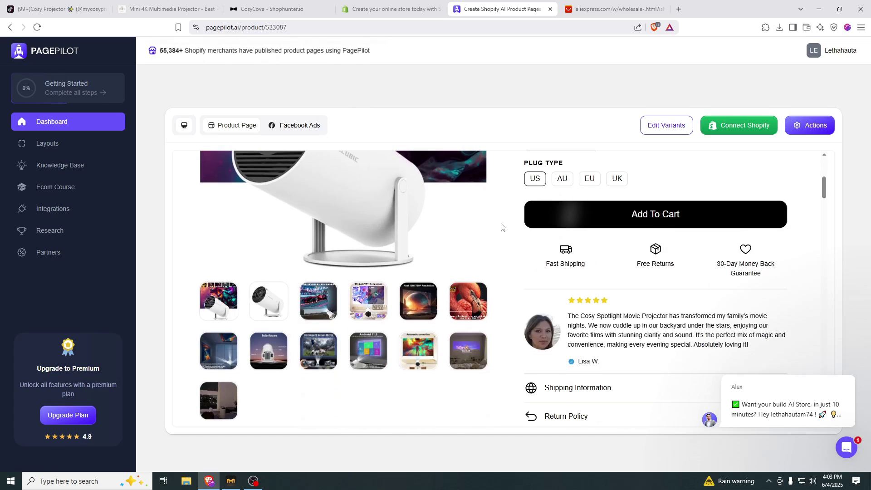
scroll(519, 254, "down", 5)
scroll(519, 255, "up", 5)
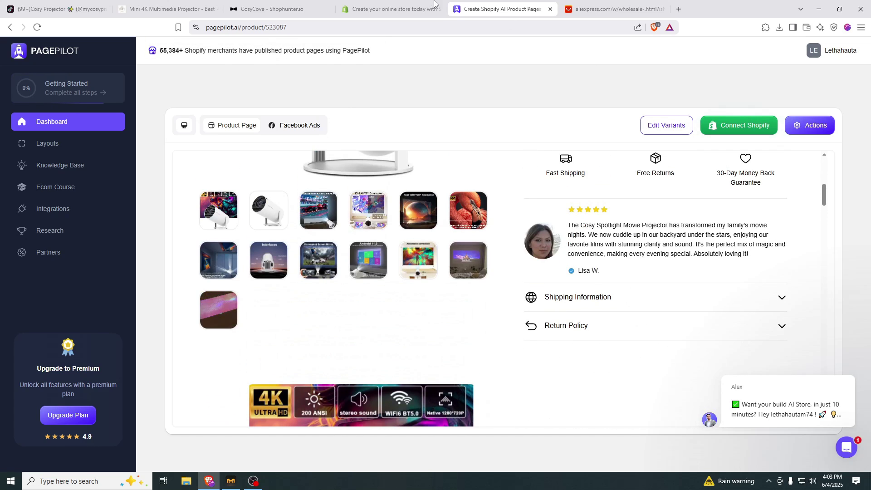
key("ctrl+shift+Tab")
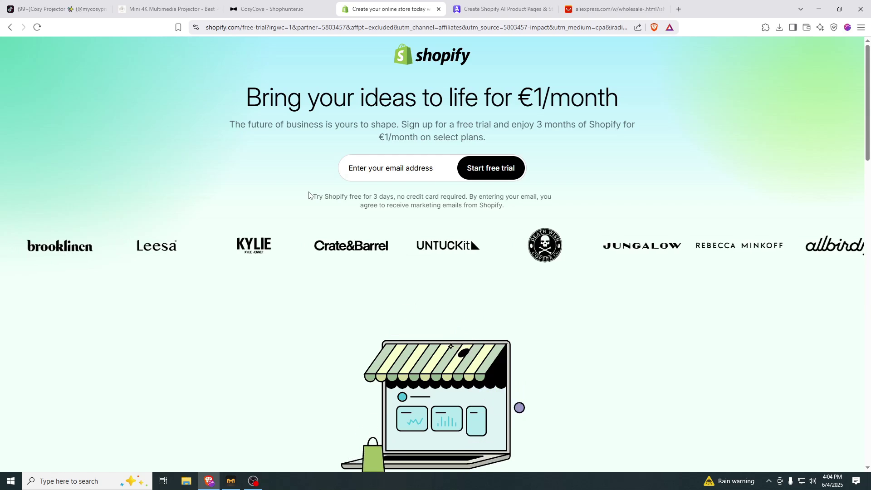
left_click(59, 9)
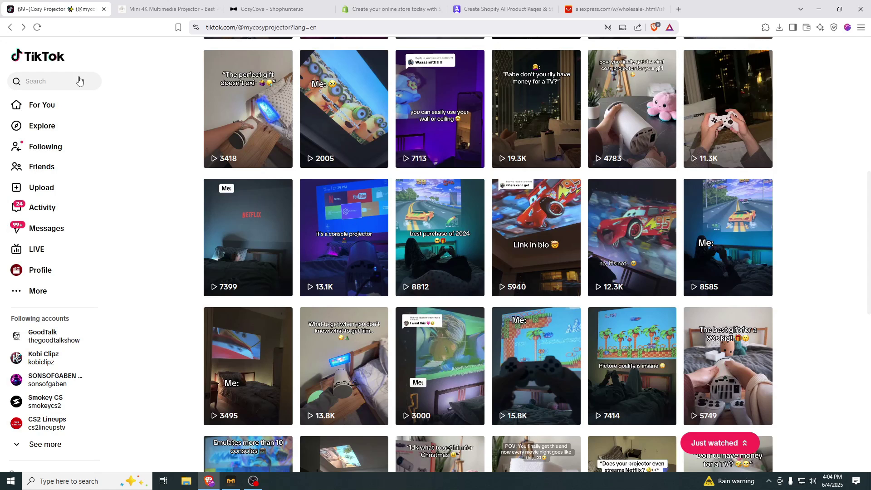
left_click(495, 3)
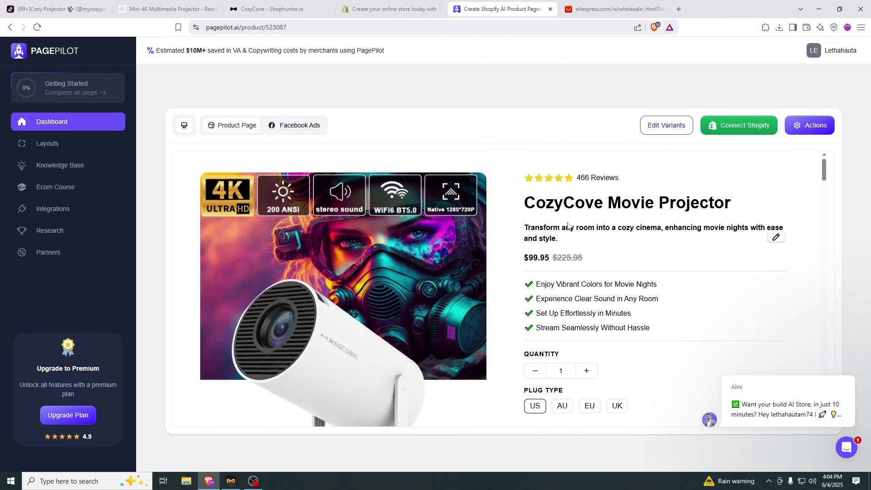
left_click(389, 9)
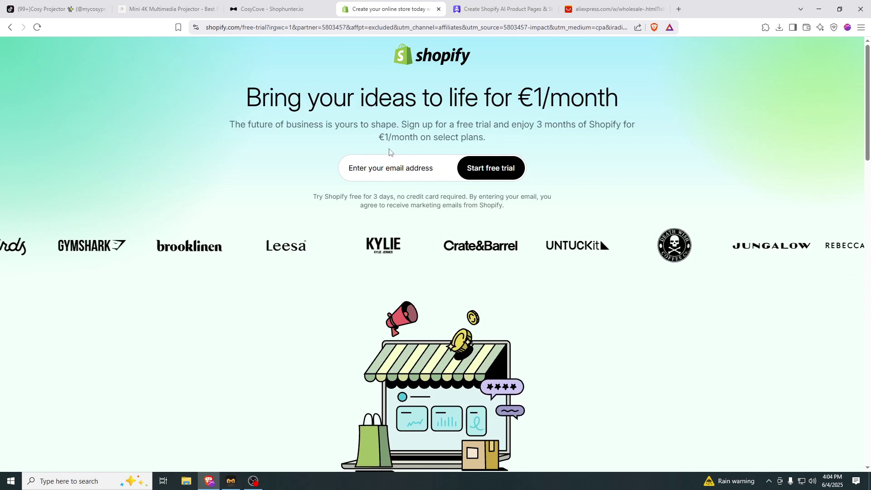